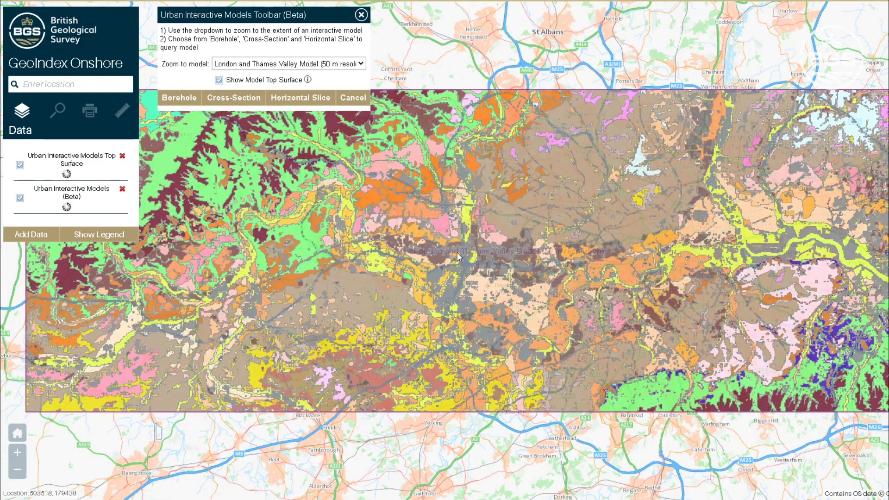
scroll(531, 316, up, 2)
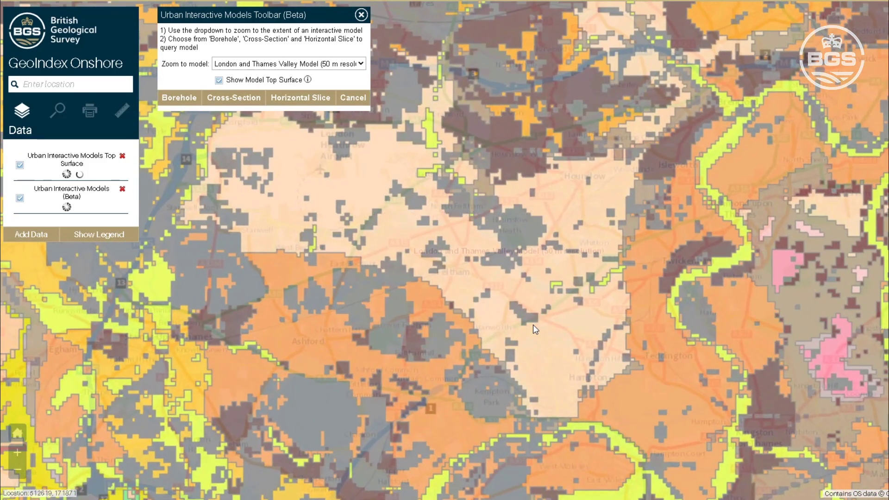
mouse_move(585, 260)
mouse_down()
mouse_move(650, 336)
mouse_move(593, 271)
mouse_move(663, 328)
mouse_up()
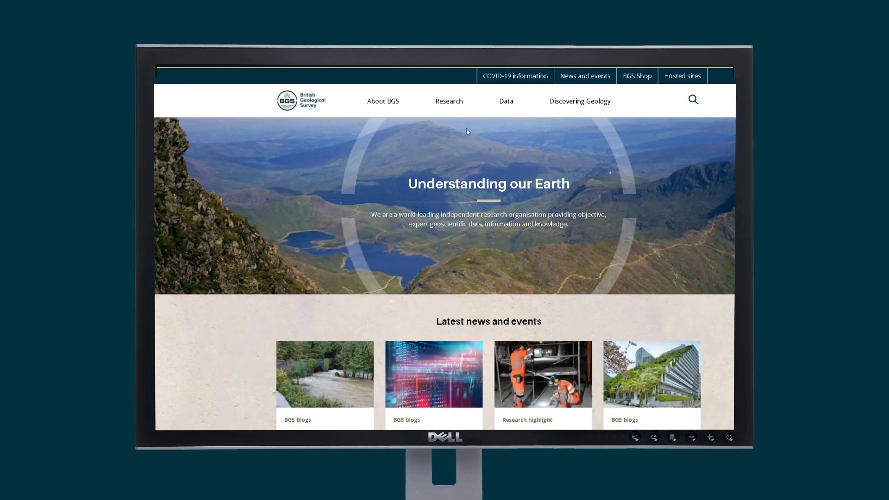
Open the GeoIndex (onshore) page from the BGS website's map viewers and launch its viewer.
click(506, 101)
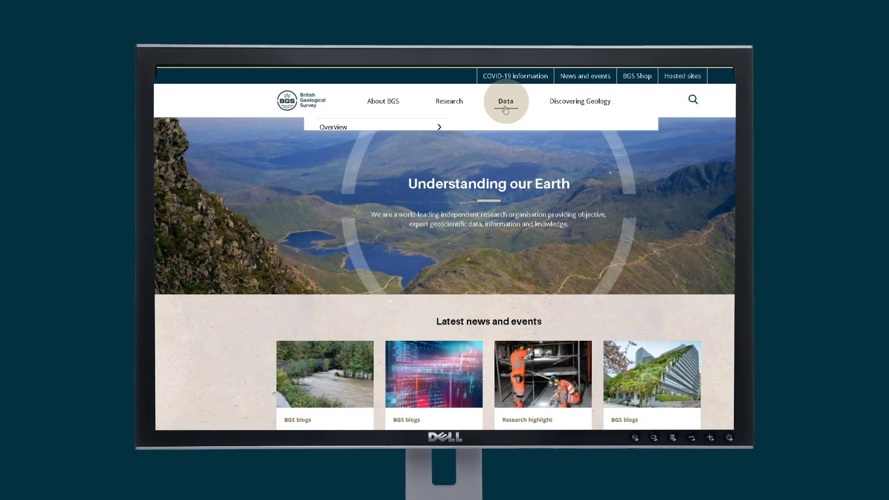
click(387, 175)
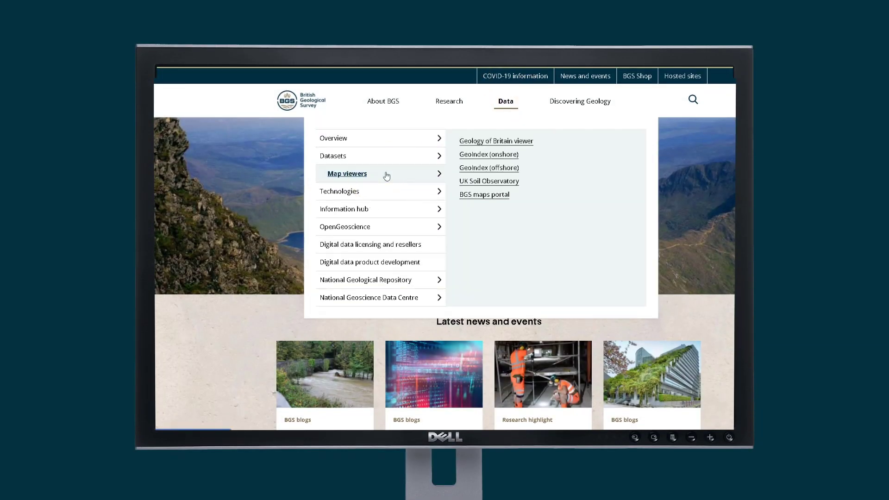
click(477, 154)
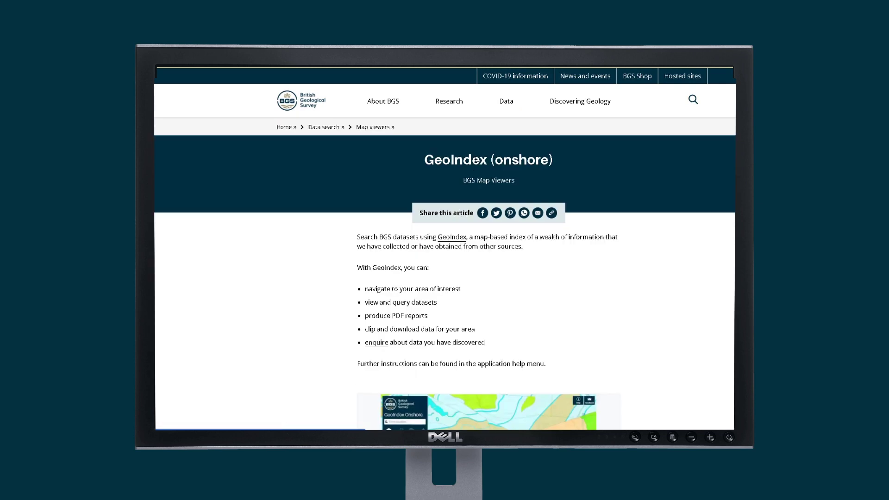
scroll(307, 226, down, 5)
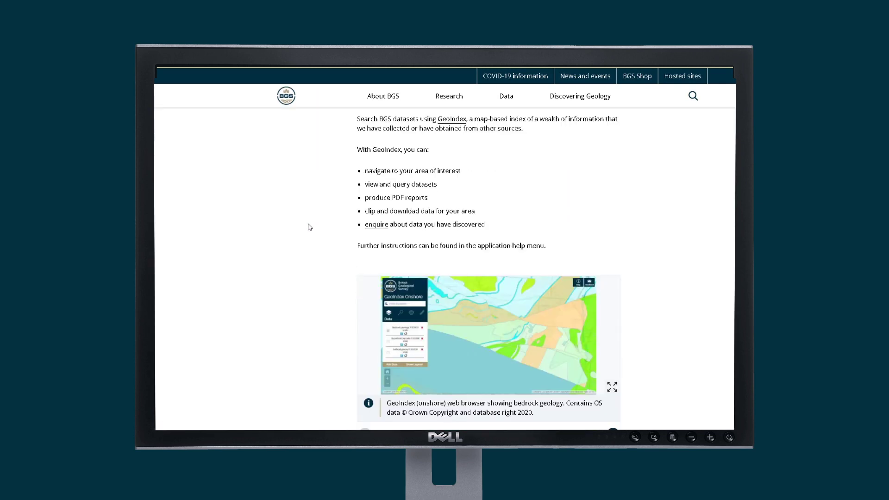
scroll(309, 227, down, 4)
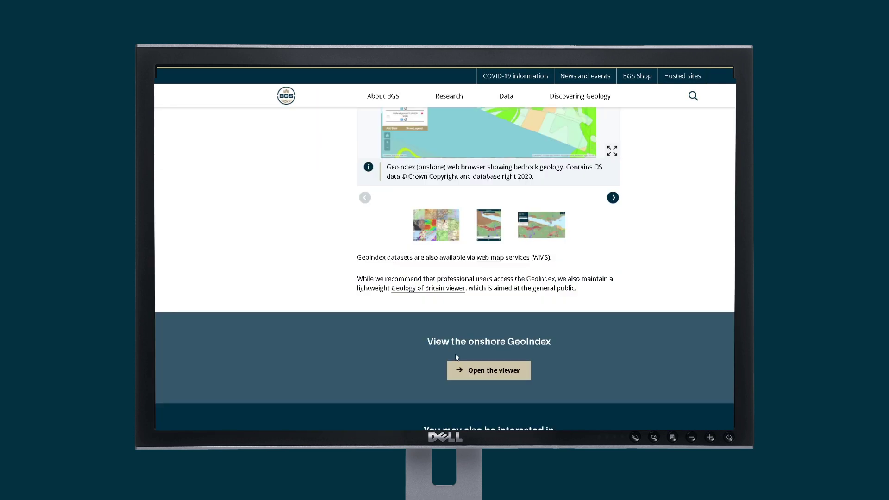
click(494, 374)
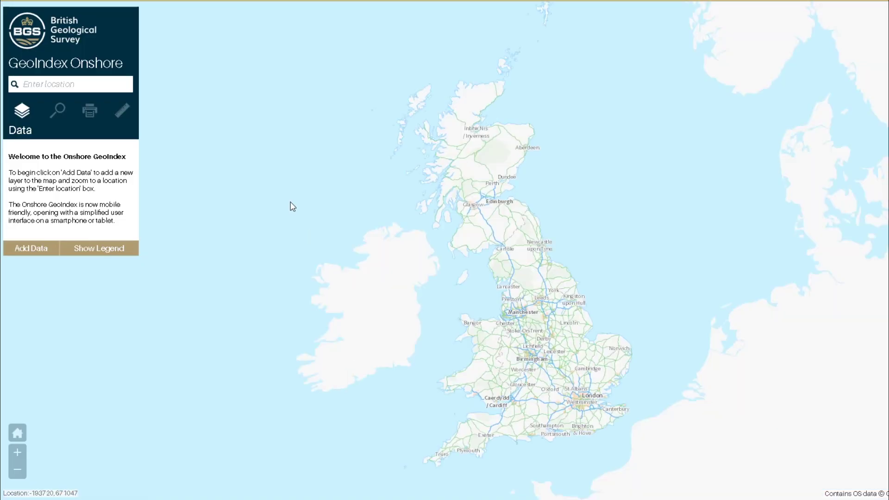
Add the Urban Interactive Models (Beta) layer from the 3D Models group to the map.
click(30, 249)
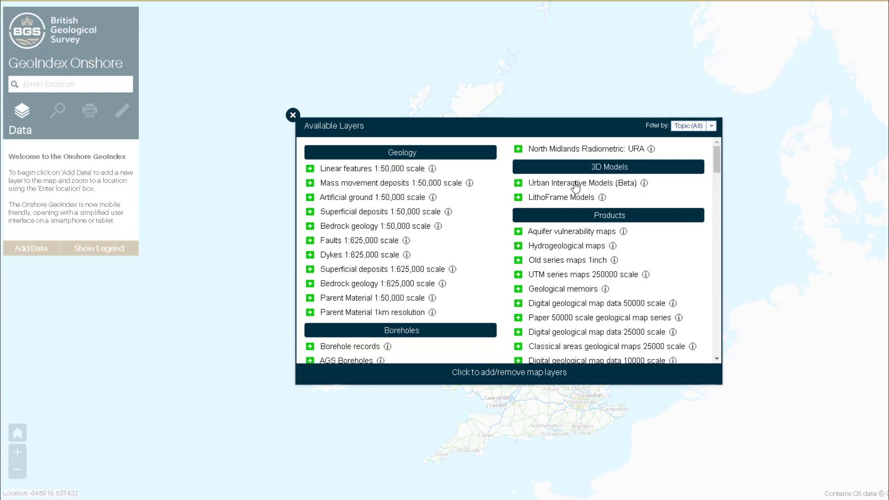
click(518, 184)
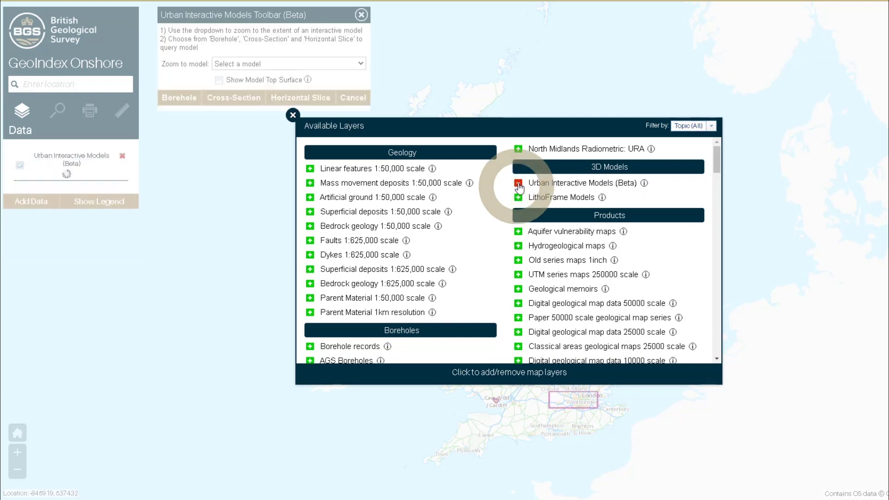
click(292, 115)
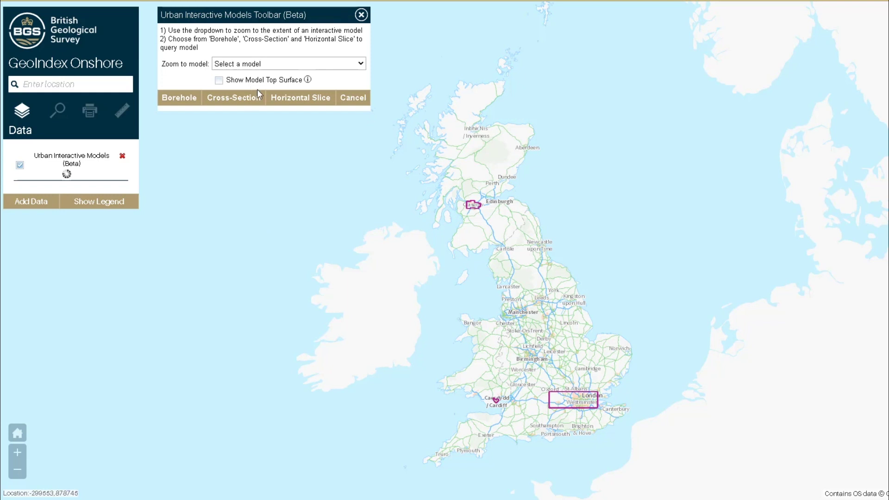
Show the model top surface and zoom to the London and Thames Valley Model (50 m resolution).
click(219, 80)
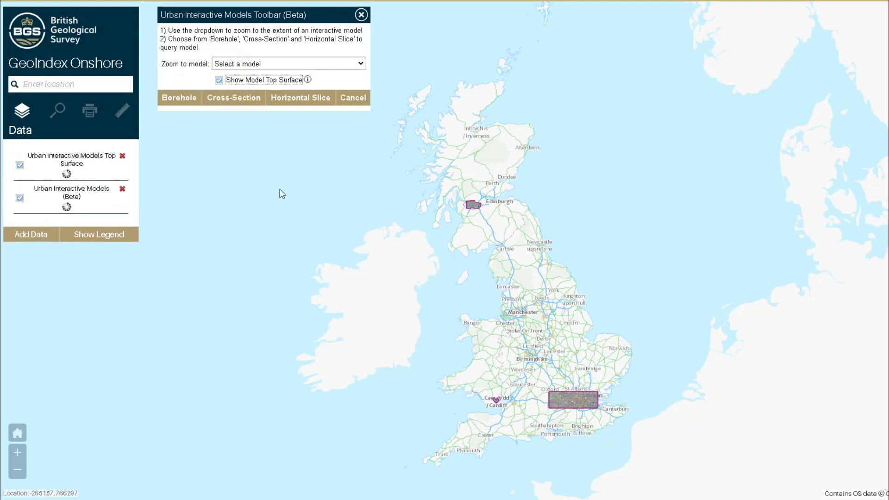
click(361, 65)
click(332, 84)
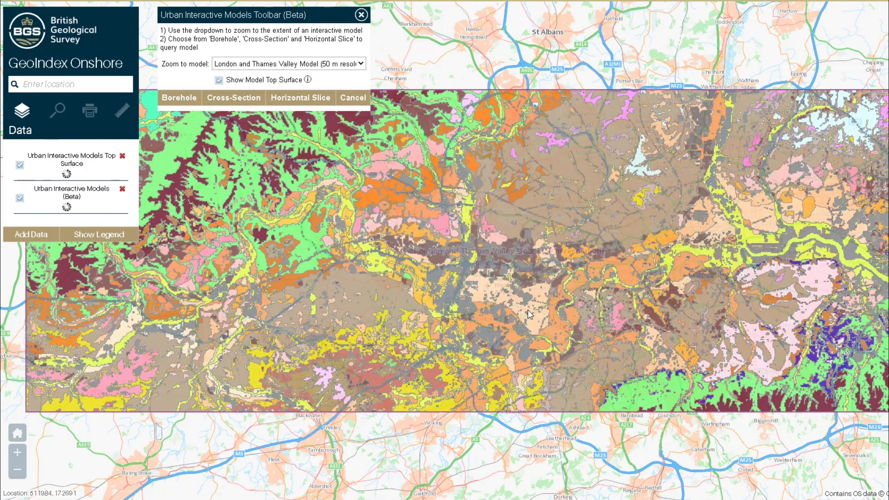
Place a virtual borehole at about 511945, 171990 inside the London and Thames Valley model, and open and review its synthetic log.
scroll(533, 315, up, 2)
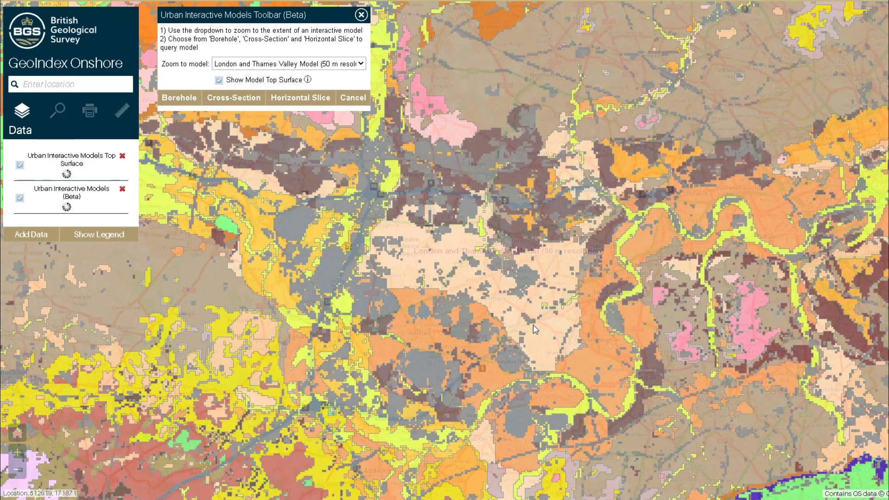
scroll(534, 326, up, 2)
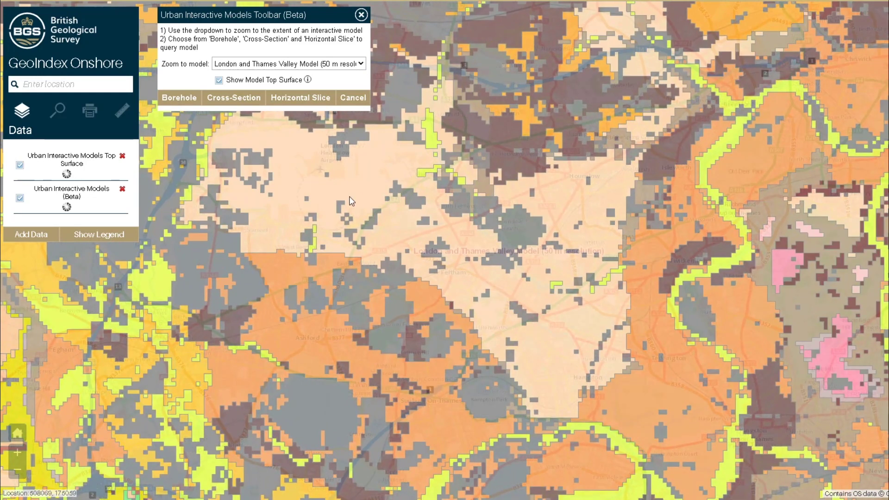
click(188, 98)
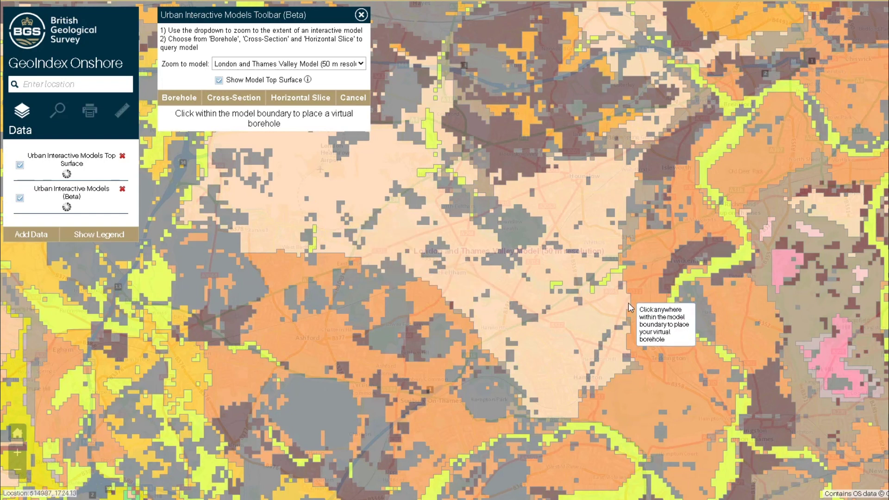
click(506, 320)
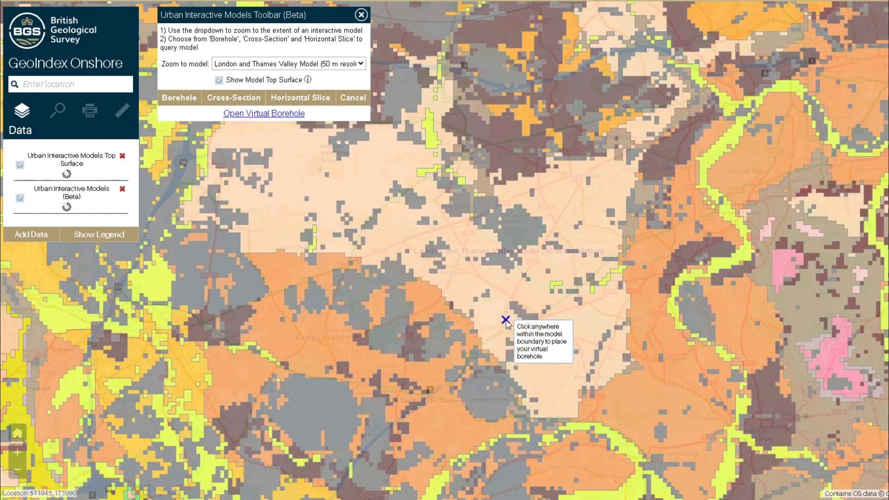
click(261, 118)
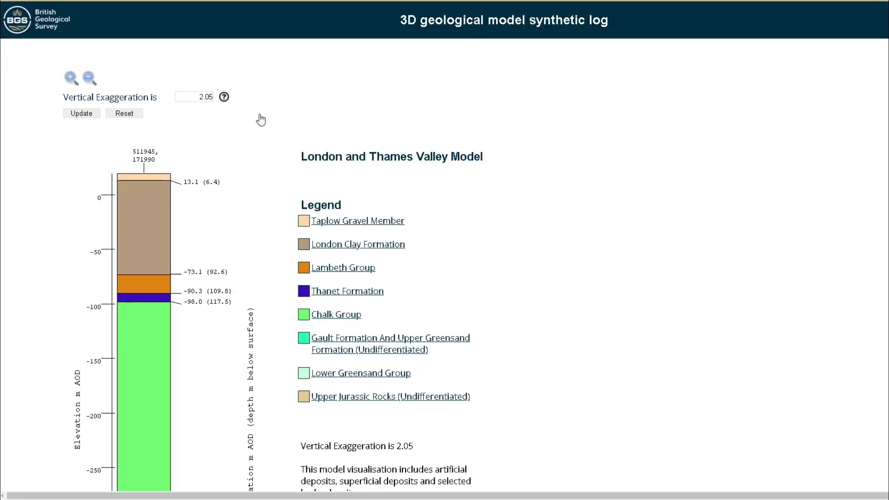
scroll(282, 158, down, 1)
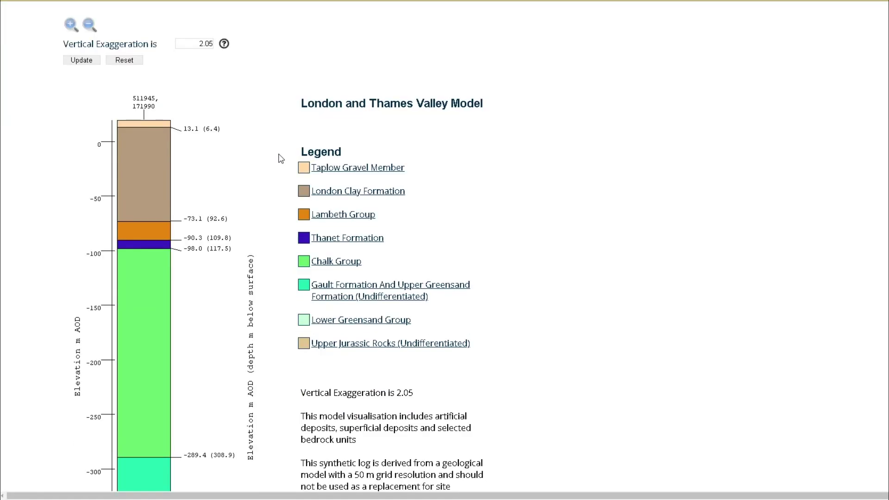
scroll(281, 159, down, 1)
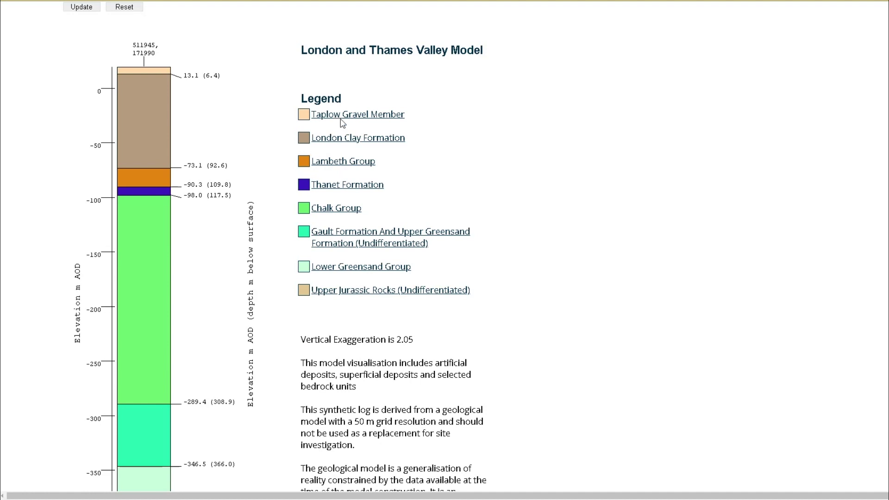
mouse_move(337, 162)
scroll(505, 173, up, 2)
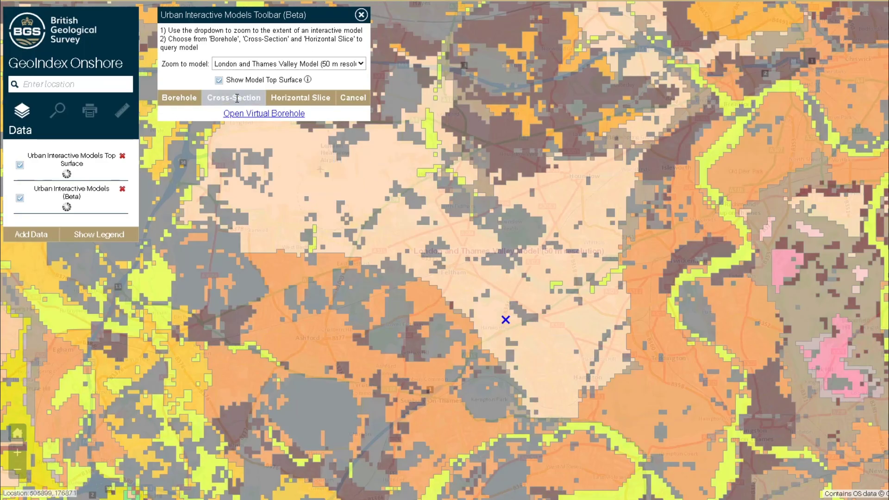
Draw a roughly north-south virtual cross-section about 4002 m long, from about 507526, 174821 to 507129, 170839, and open it.
click(237, 98)
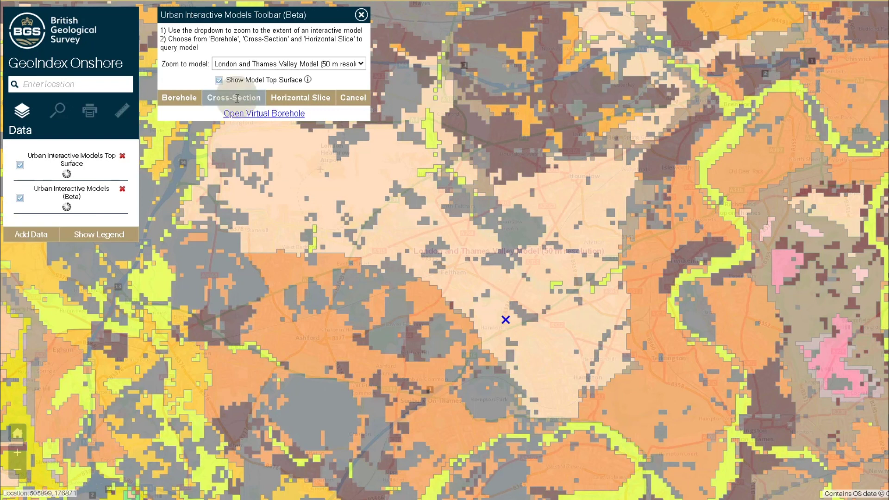
click(329, 210)
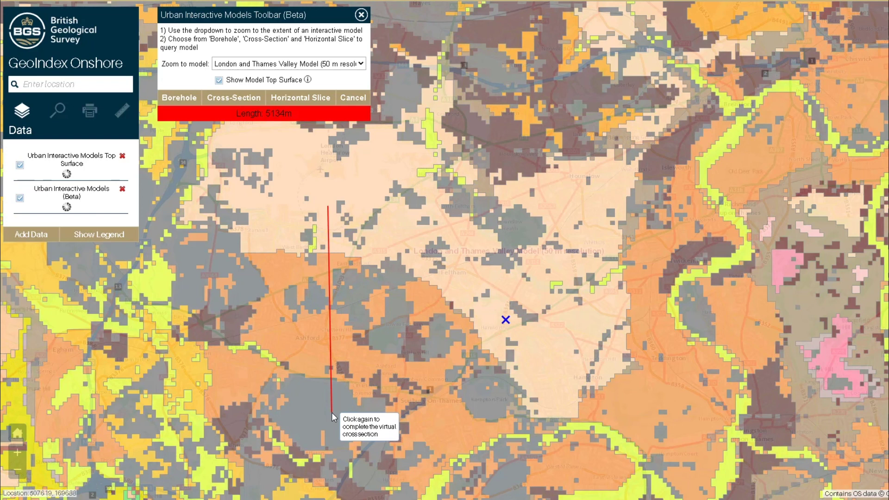
click(312, 366)
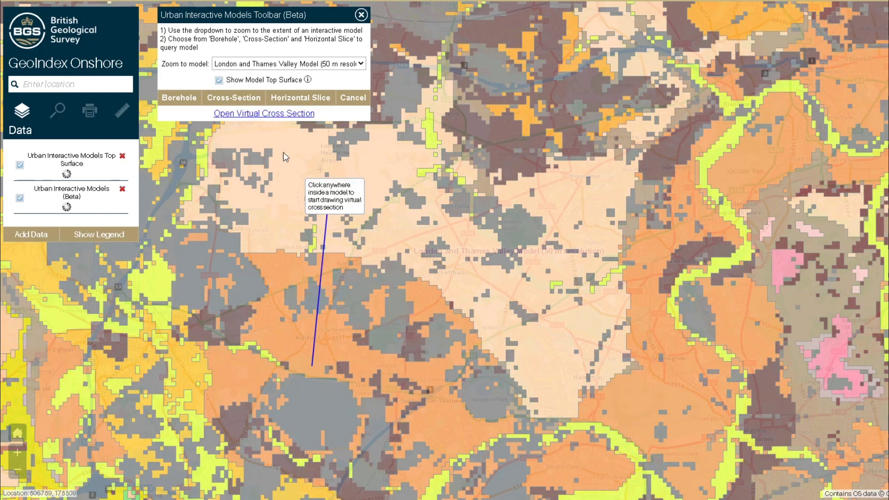
click(261, 113)
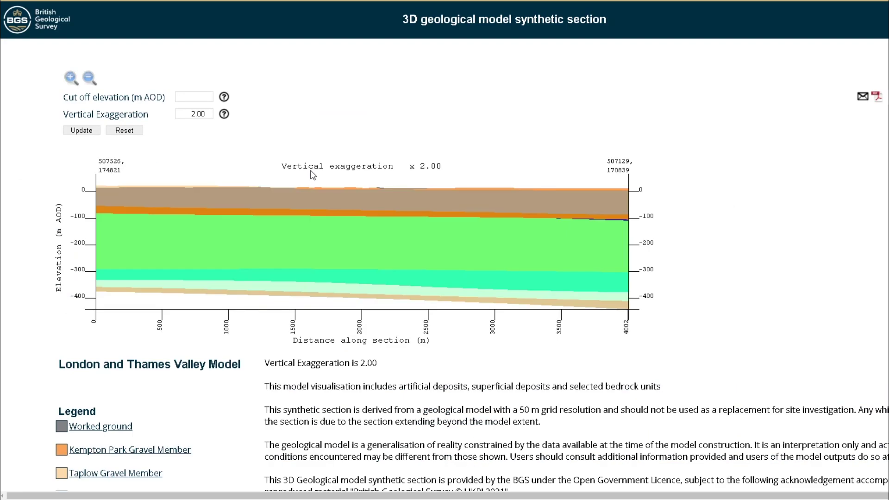
Set the synthetic section's cut off elevation to -200 m AOD and update the section.
click(199, 94)
click(82, 130)
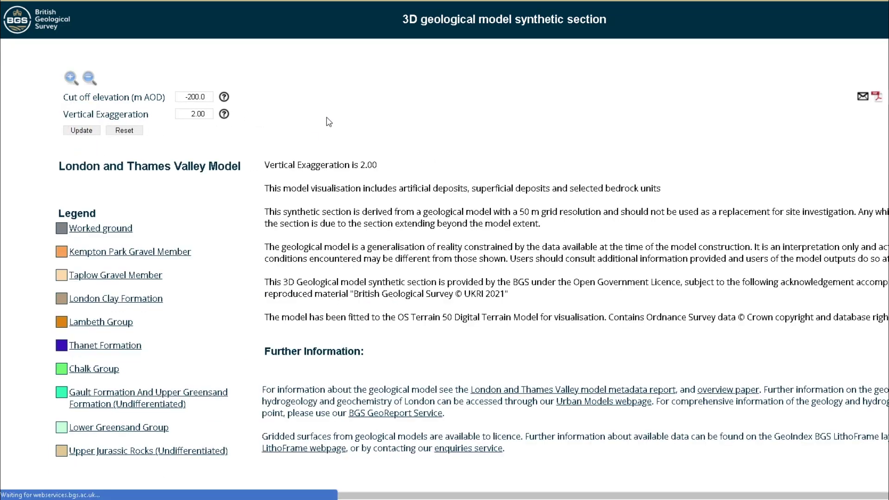
Try to update the section with a vertical exaggeration of 5, and check the permitted range for that setting.
double_click(198, 114)
text(5)
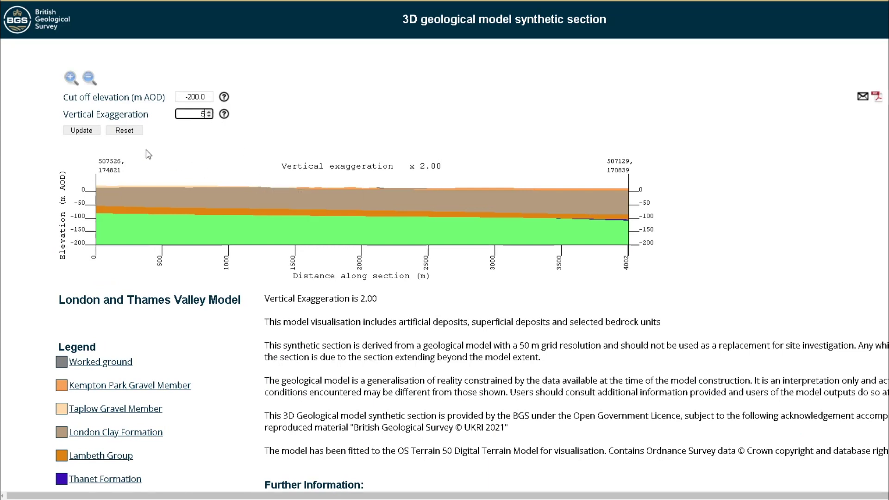
click(81, 130)
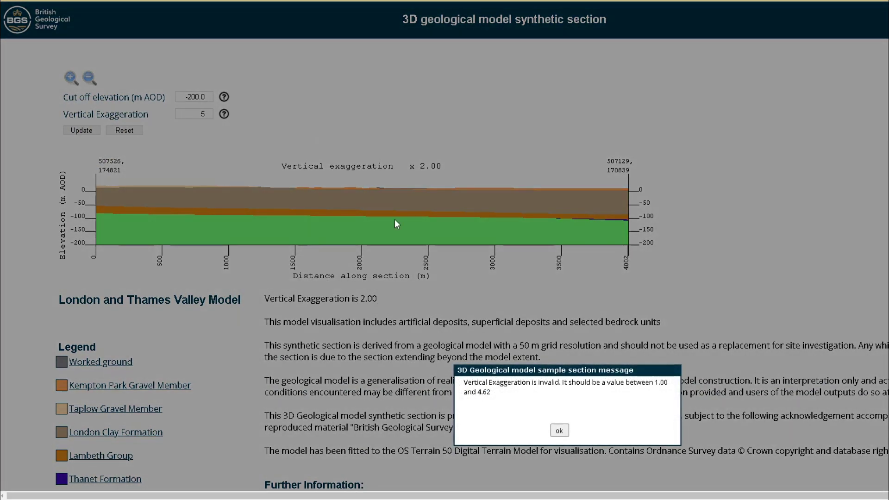
click(561, 431)
mouse_move(224, 115)
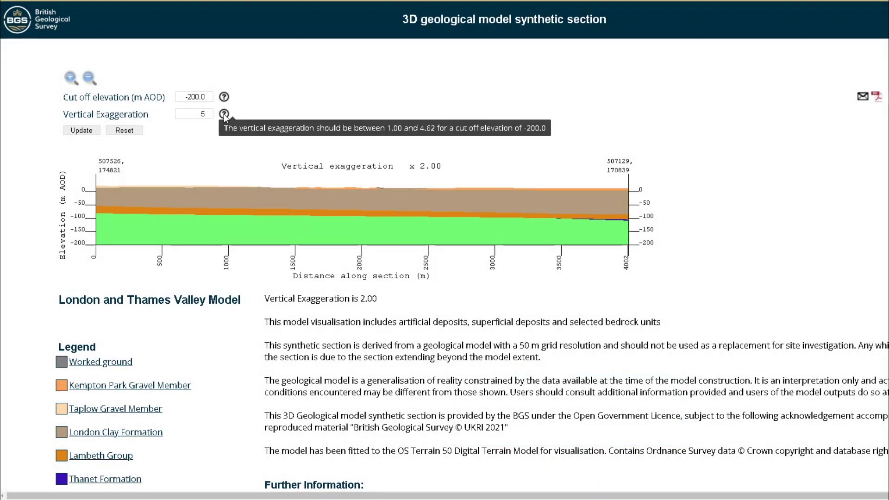
Set the section's vertical exaggeration to 4 and update the section.
double_click(191, 113)
text(4)
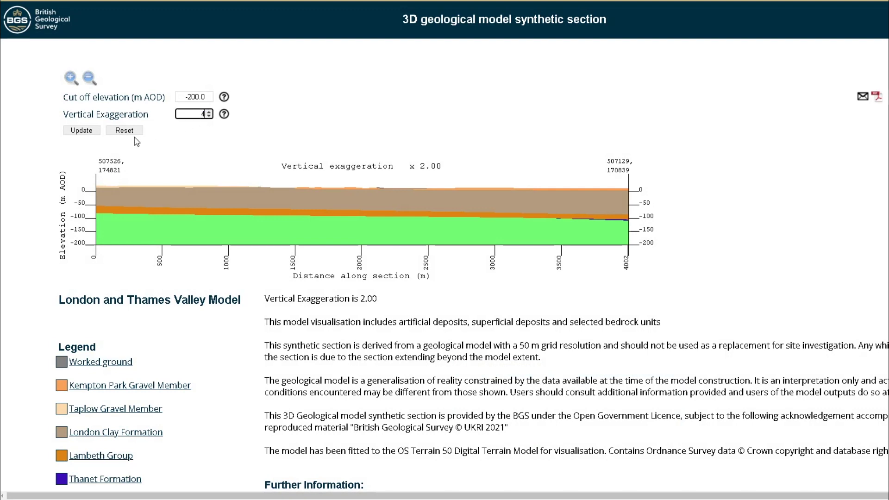
click(90, 130)
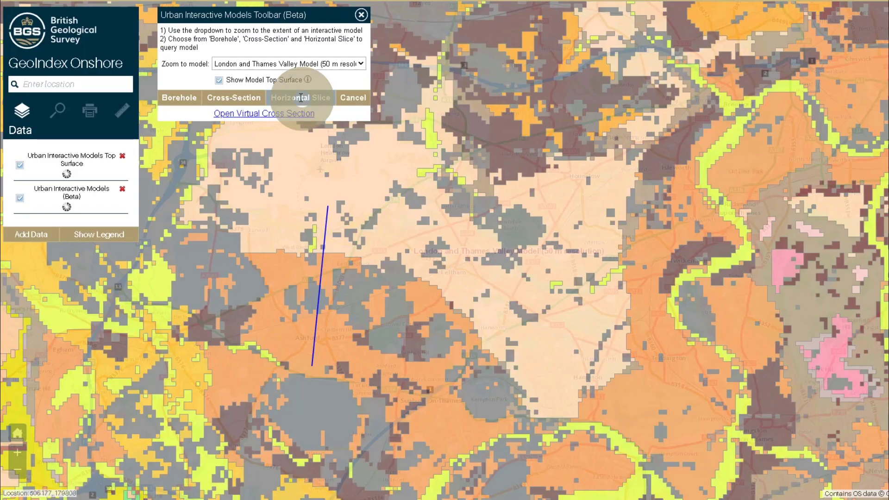
Draw a square horizontal slice area within the model and set its base depth to 5 m below surface.
click(301, 98)
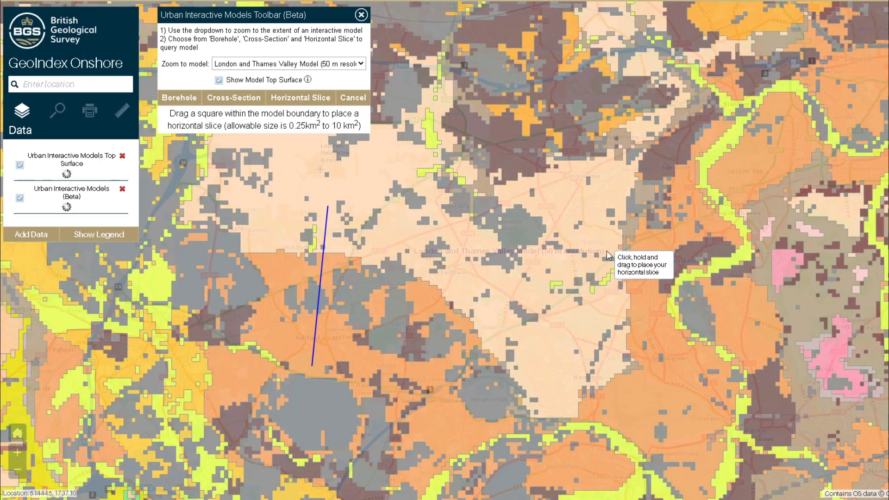
mouse_move(587, 260)
mouse_down()
mouse_move(655, 337)
mouse_move(590, 274)
mouse_move(653, 319)
mouse_move(663, 329)
mouse_move(602, 277)
mouse_move(664, 339)
mouse_move(596, 272)
mouse_move(661, 339)
mouse_move(599, 274)
mouse_move(655, 329)
mouse_move(611, 291)
mouse_move(618, 304)
mouse_up()
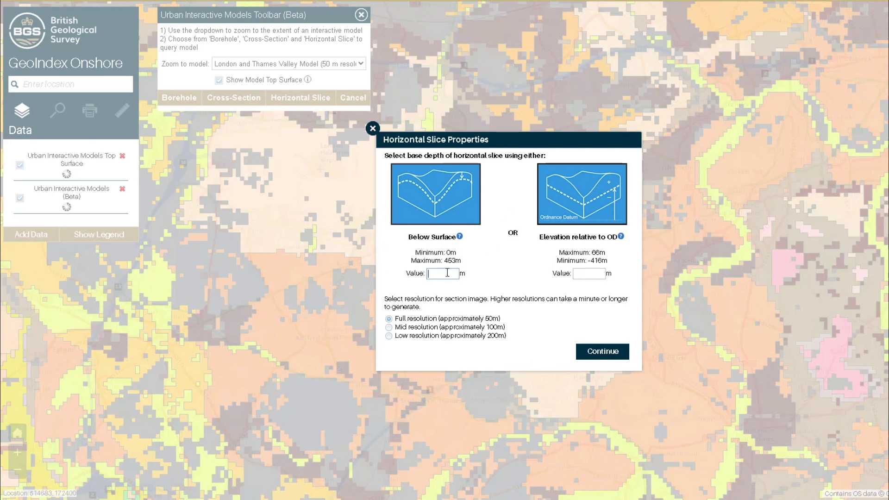
text(5)
Choose Full resolution (approximately 50m) for the slice image, generate the horizontal slice and open it.
click(596, 354)
click(389, 327)
click(389, 337)
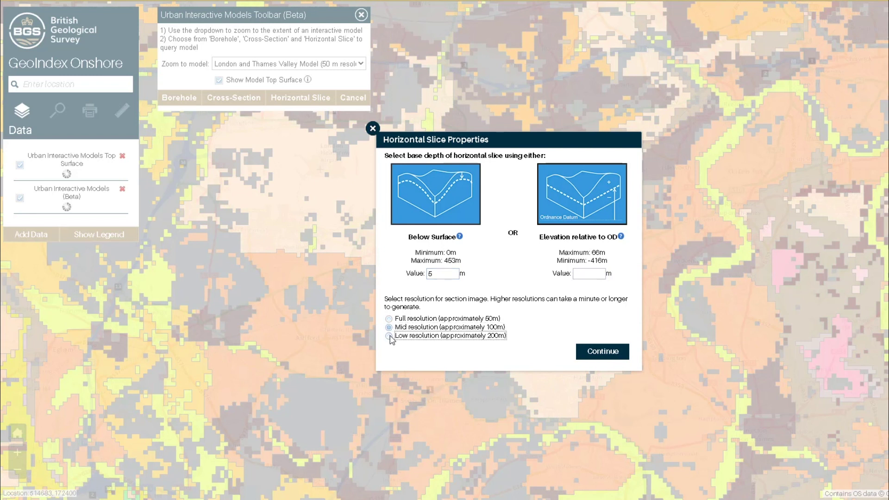
click(389, 319)
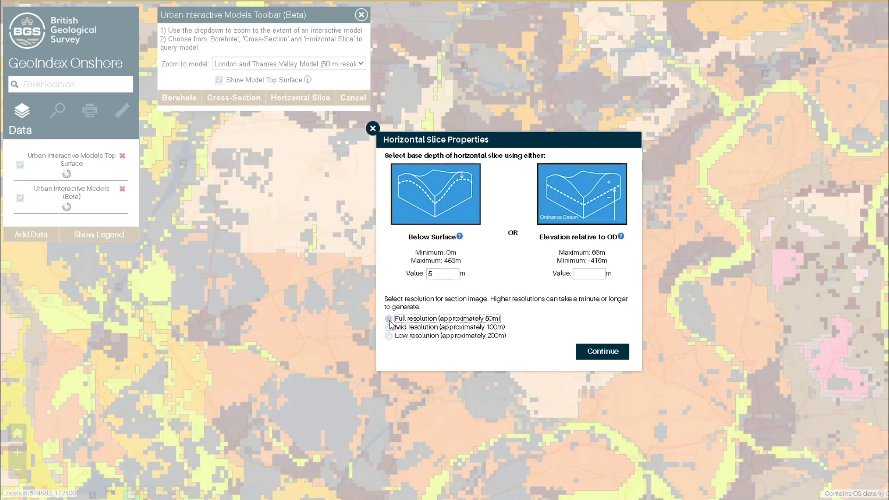
click(603, 351)
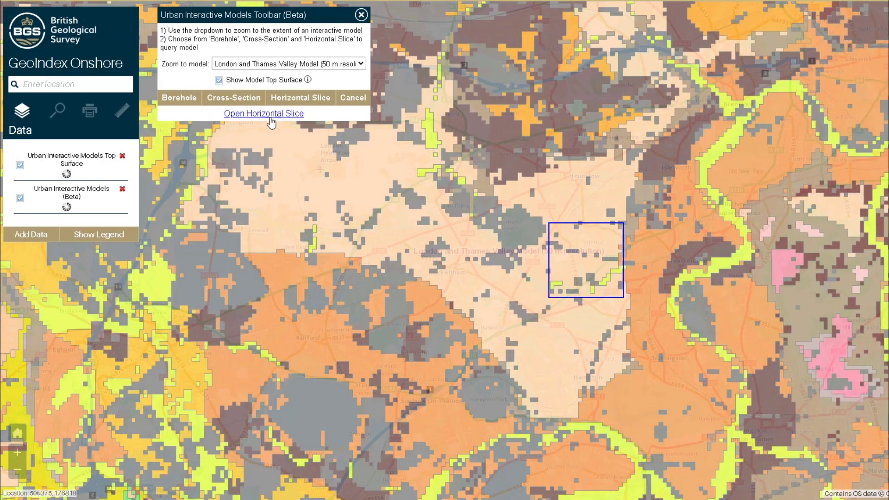
click(272, 120)
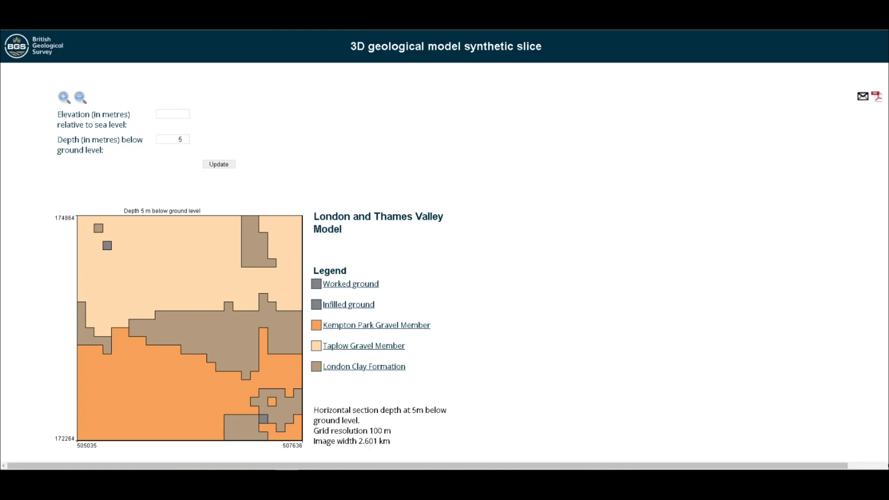
Set the synthetic slice's depth below ground level to 10 m and update the slice.
click(172, 139)
text(10)
click(218, 164)
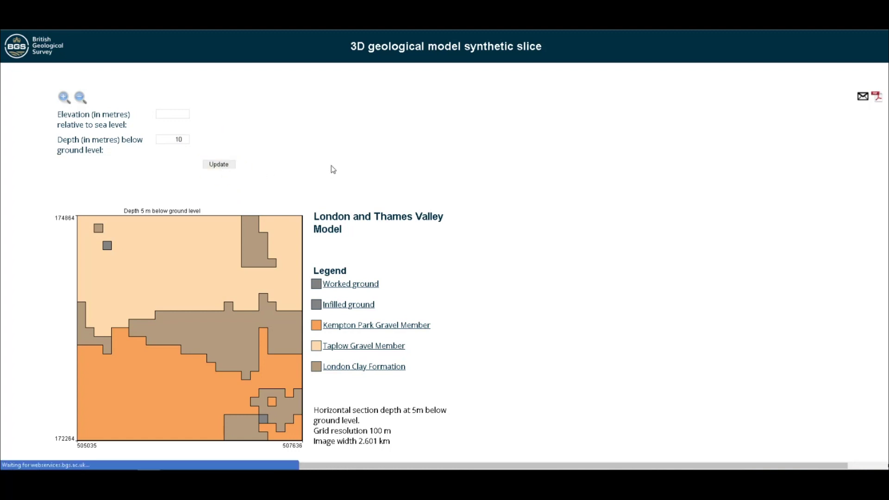